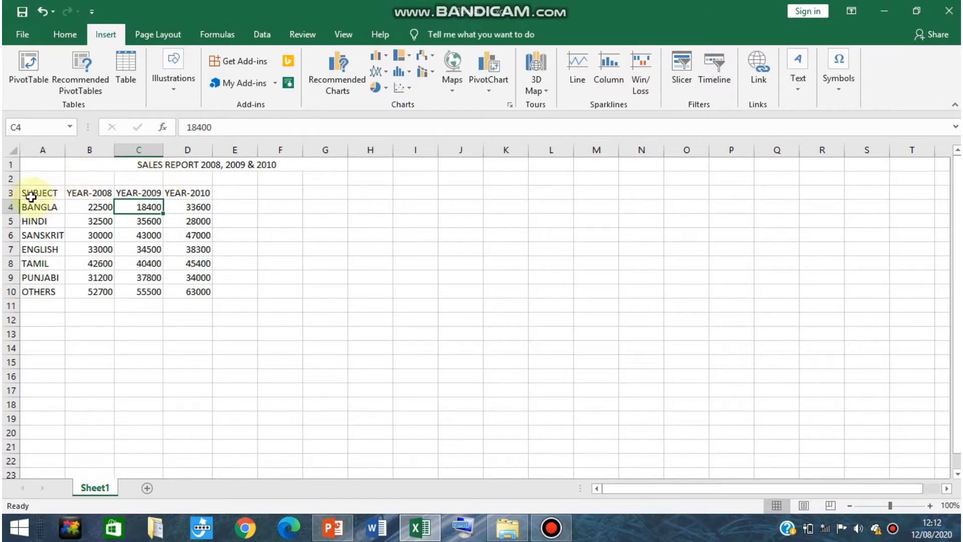
Insert a 2-D clustered bar chart from the sales table in A3:D10
drag(27, 192, 177, 287)
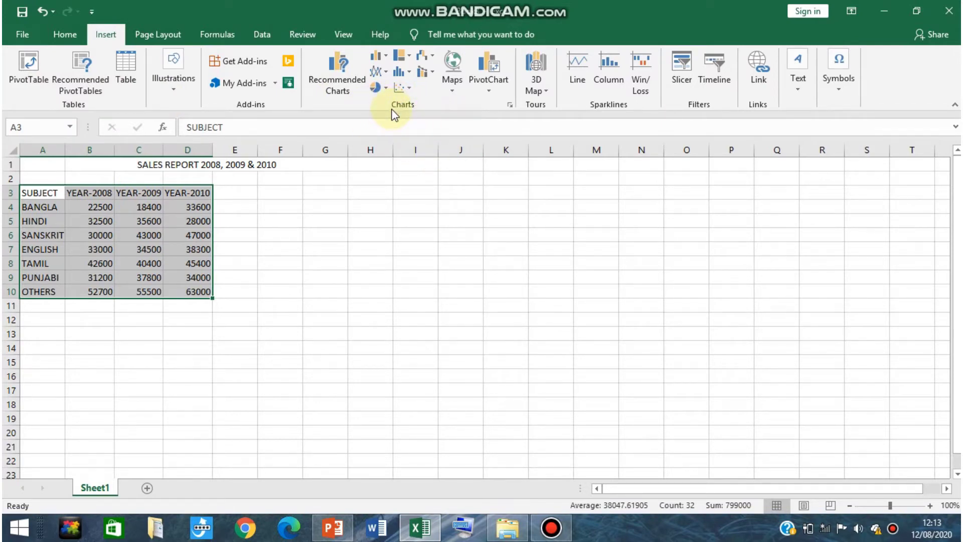
click(388, 57)
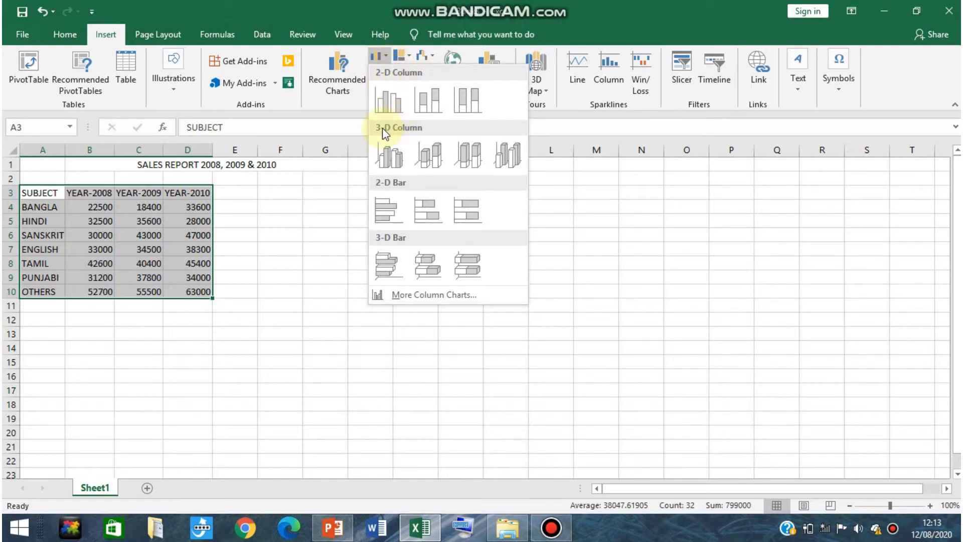
click(372, 196)
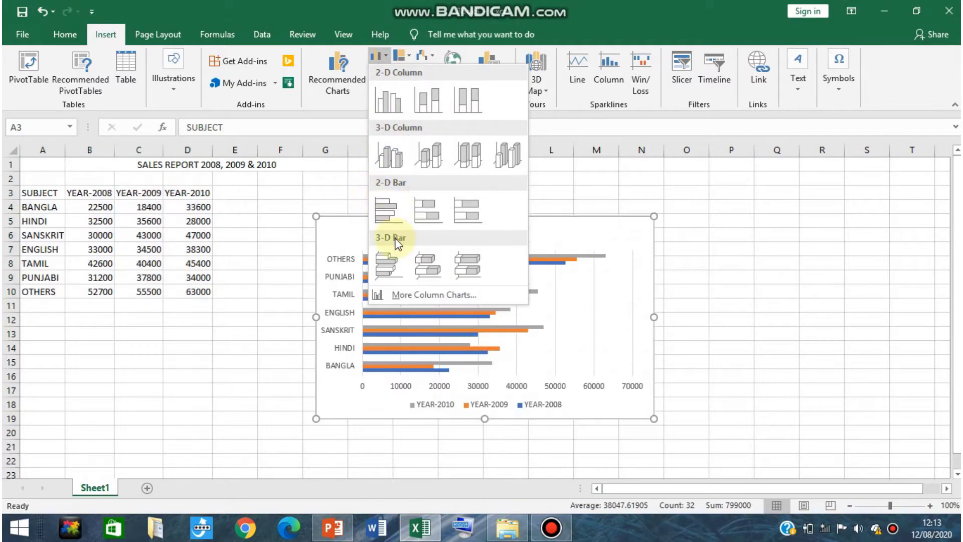
click(392, 206)
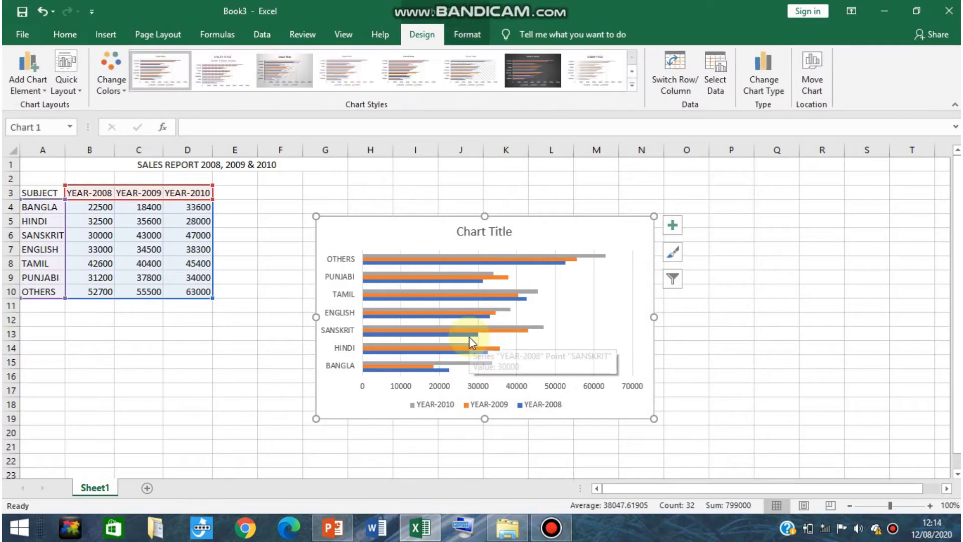
mouse_move(467, 308)
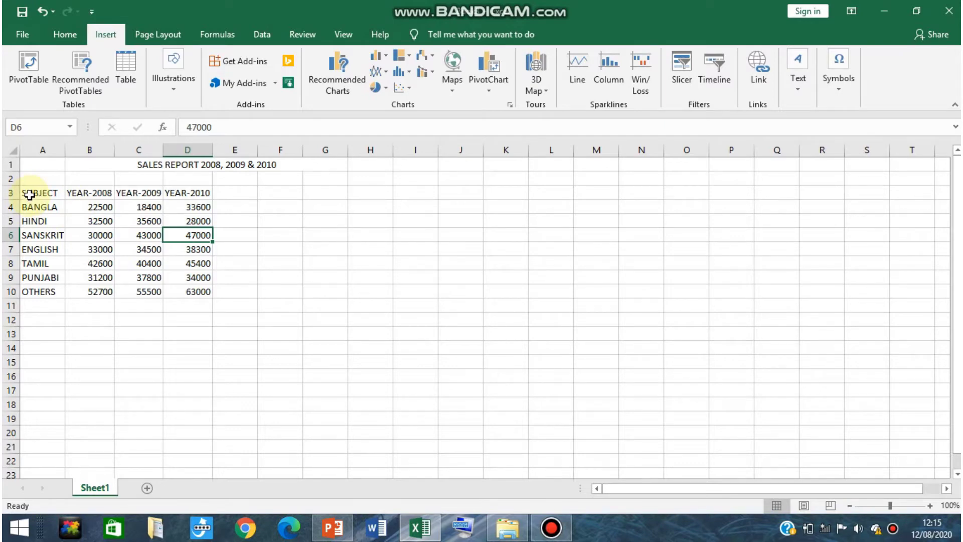
Insert a 2-D area chart from the sales table in A3:D10 and delete it
drag(30, 195, 203, 297)
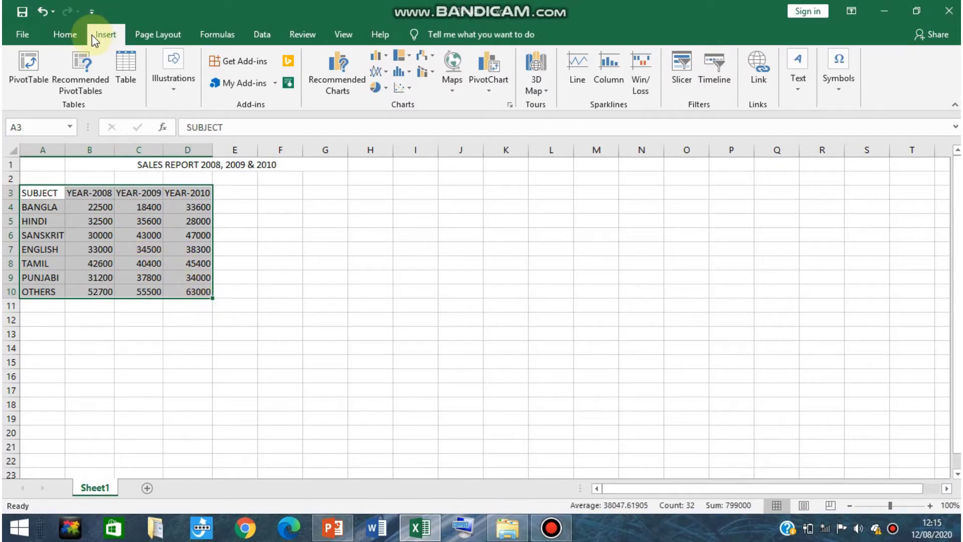
click(62, 36)
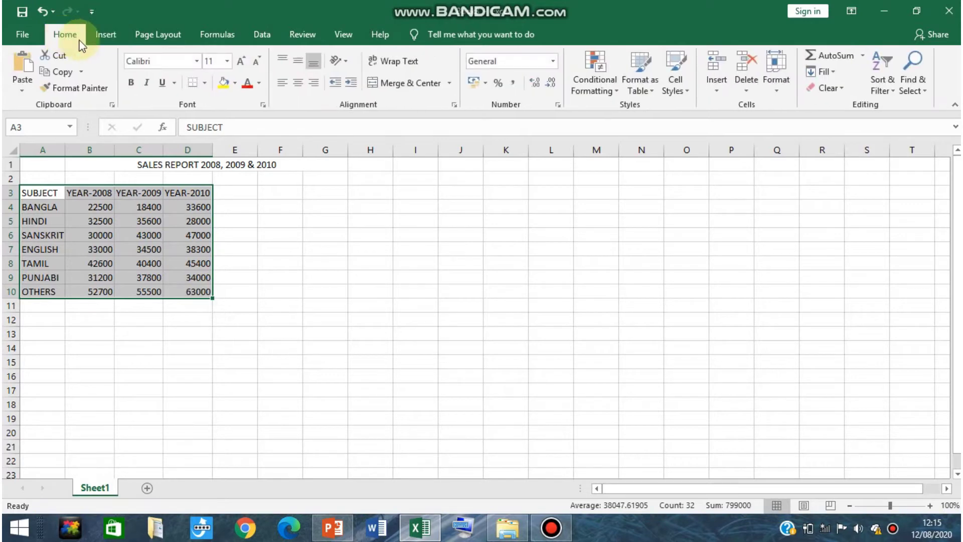
click(114, 42)
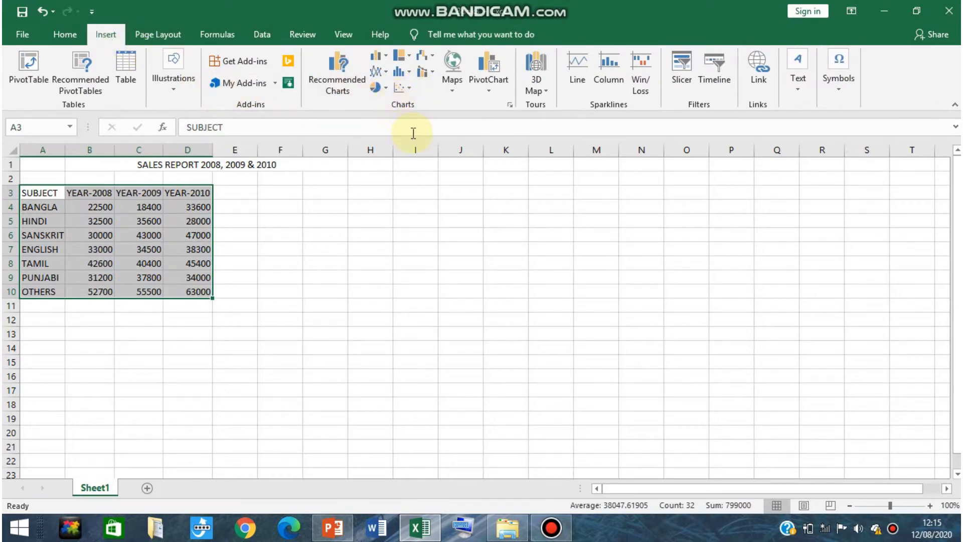
click(386, 75)
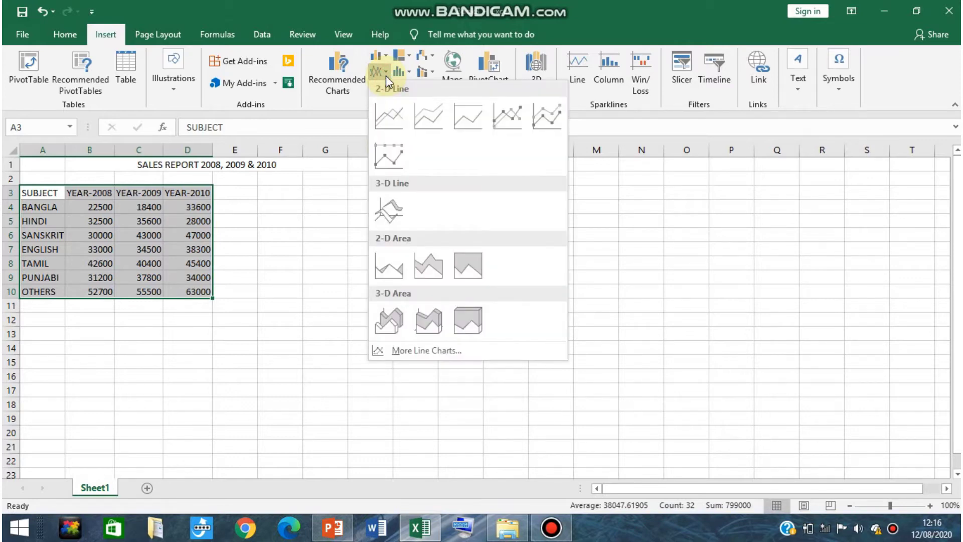
click(393, 255)
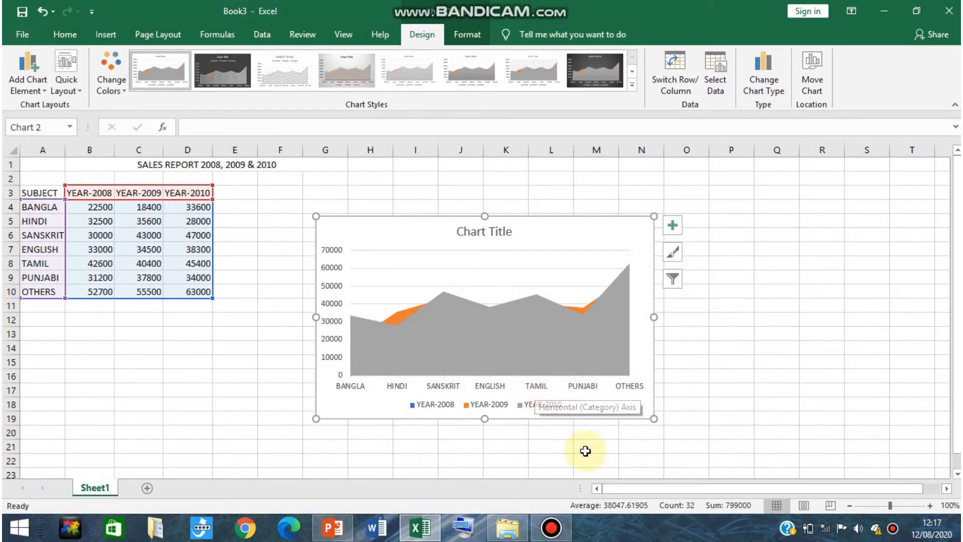
key(Delete)
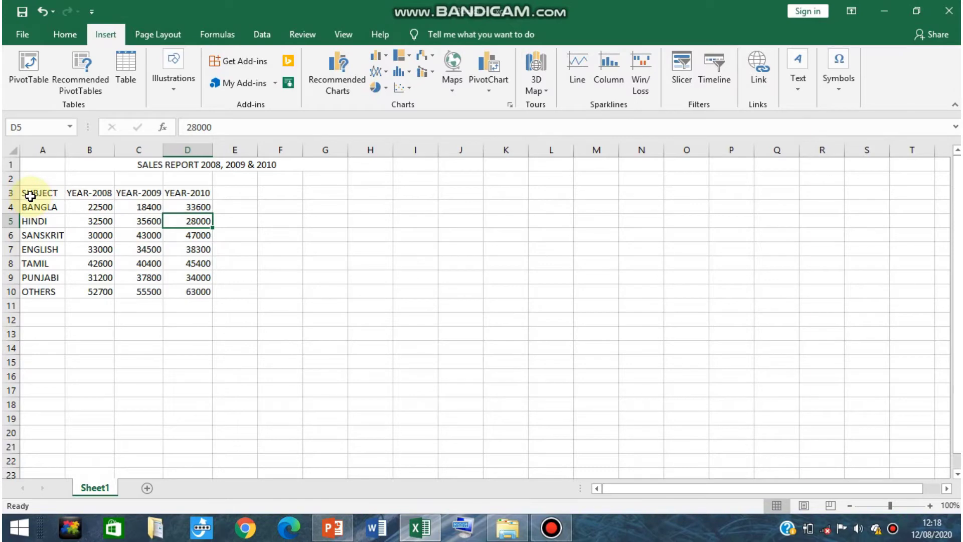
Insert a markers-only scatter chart from the sales table in A3:D10
drag(30, 196, 201, 292)
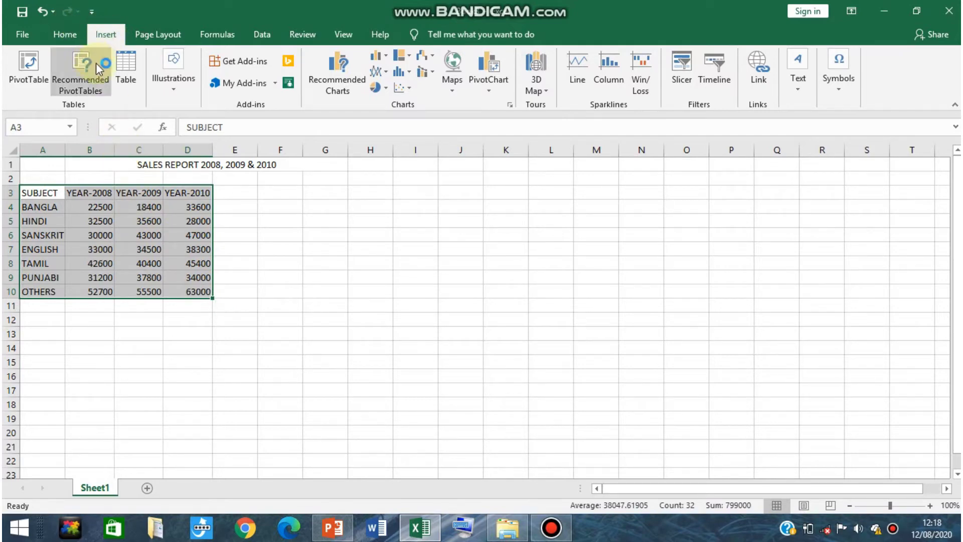
click(409, 88)
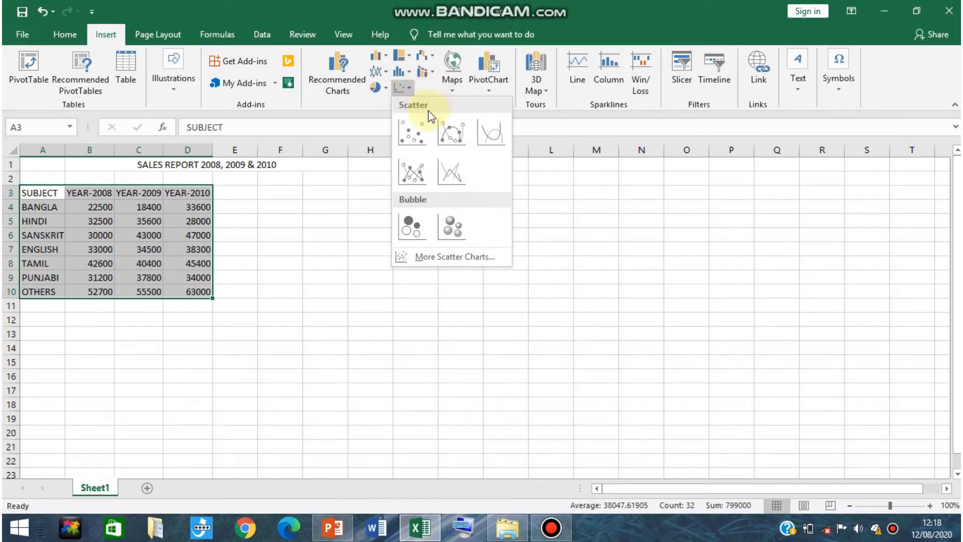
click(412, 132)
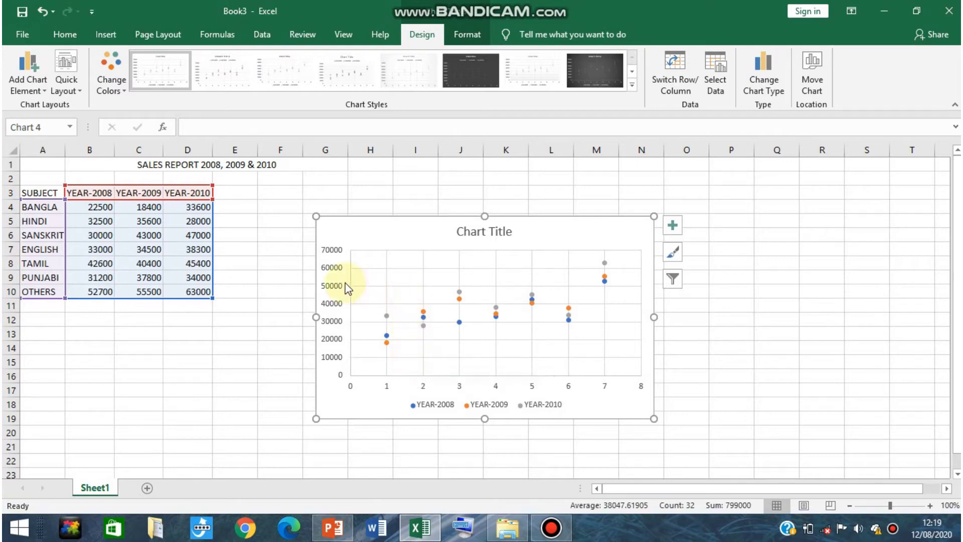
mouse_move(392, 323)
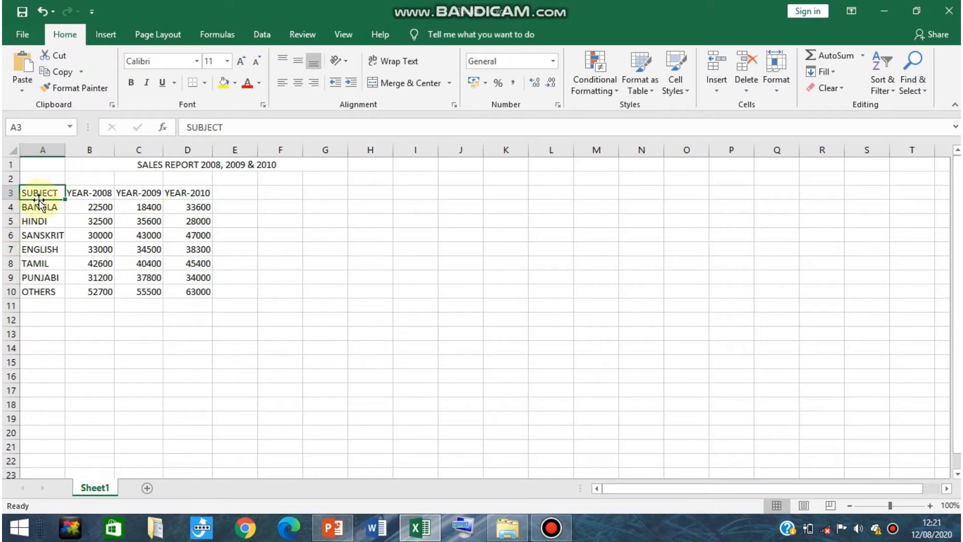
Insert a doughnut chart from the sales table in A3:D10 and delete it
drag(33, 189, 200, 299)
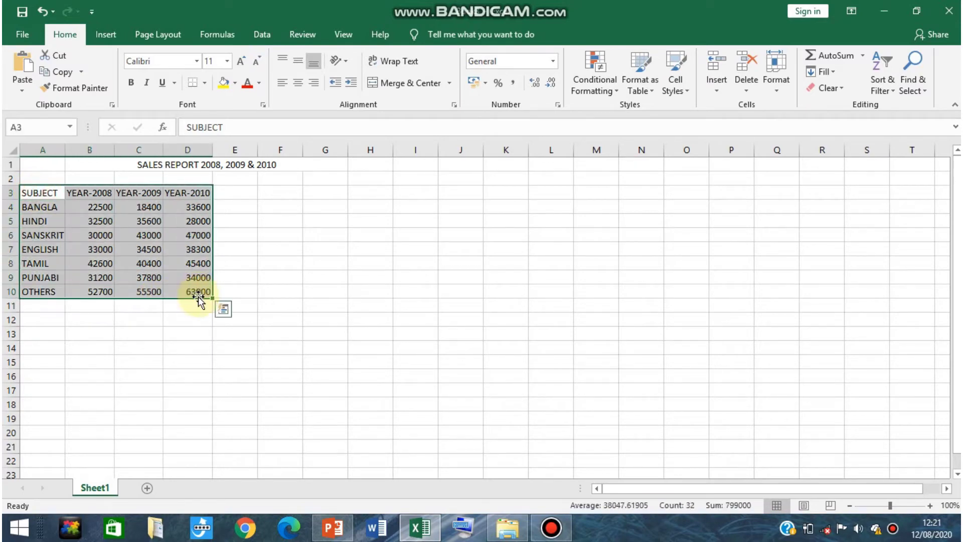
click(109, 40)
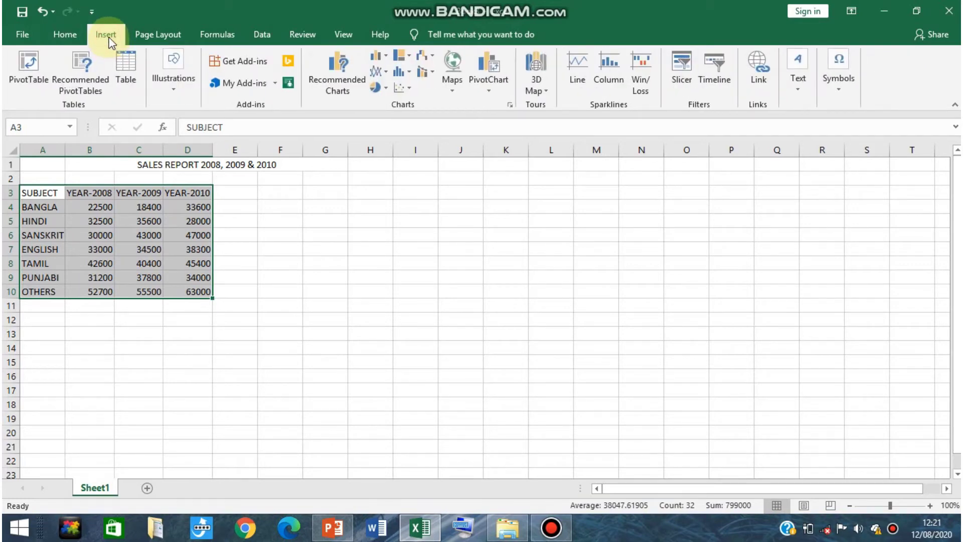
click(386, 89)
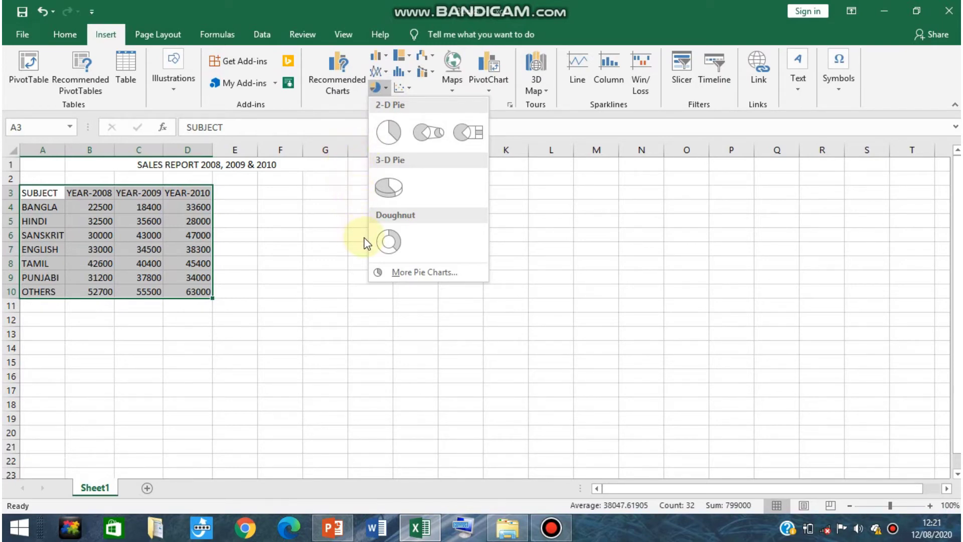
click(391, 237)
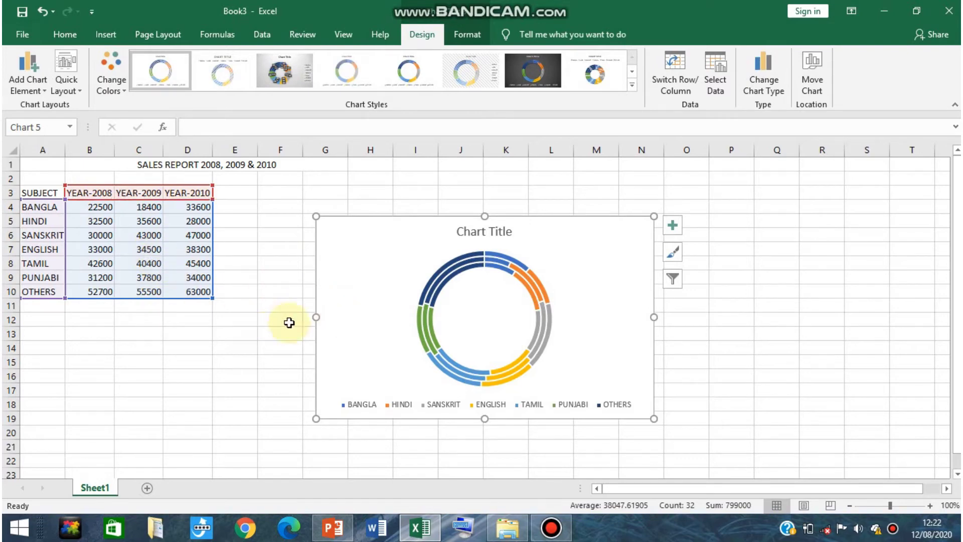
key(Delete)
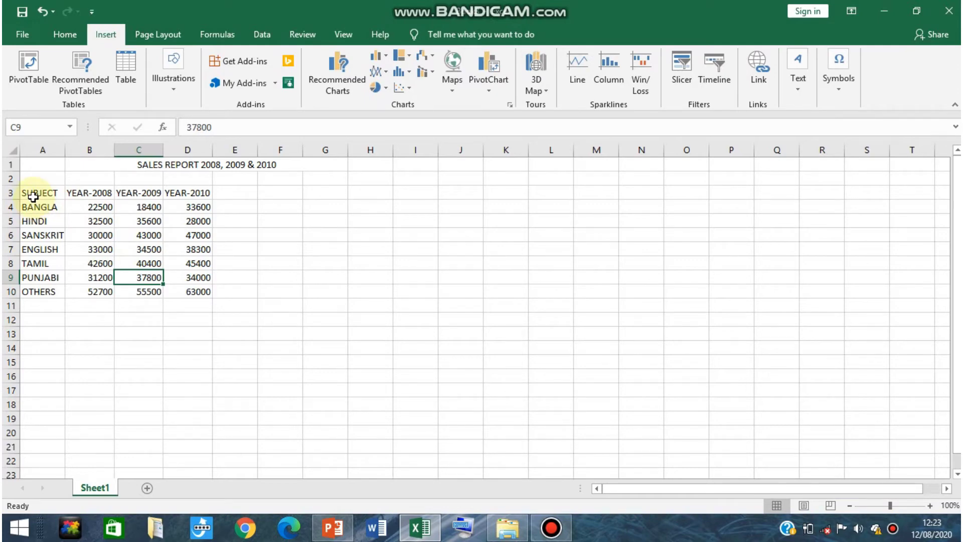
Insert a plain radar chart without markers from the sales table in A3:D10
drag(33, 196, 191, 289)
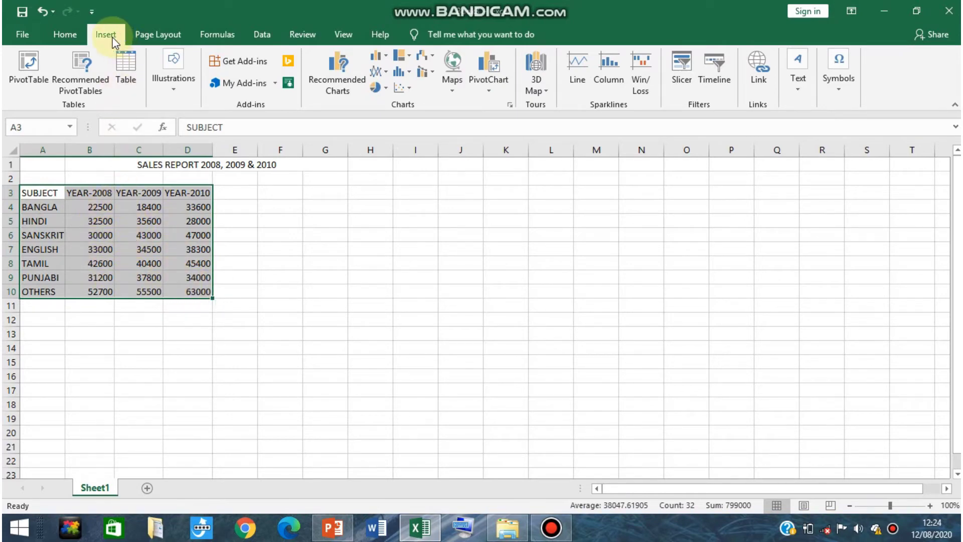
click(431, 56)
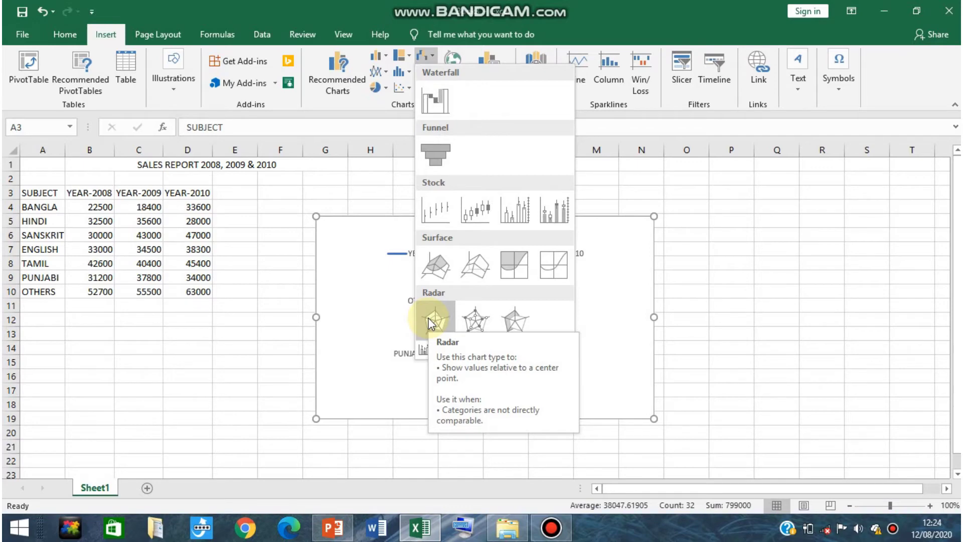
click(431, 321)
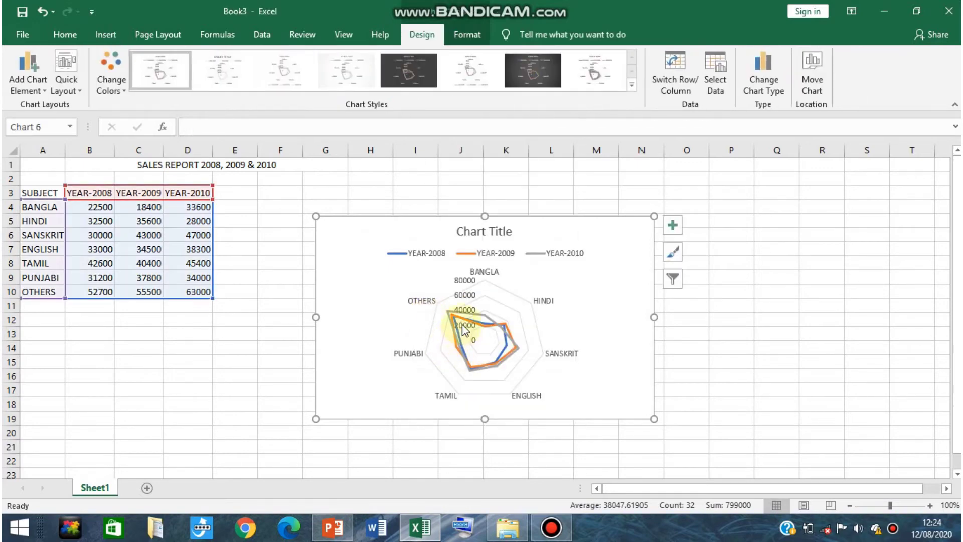
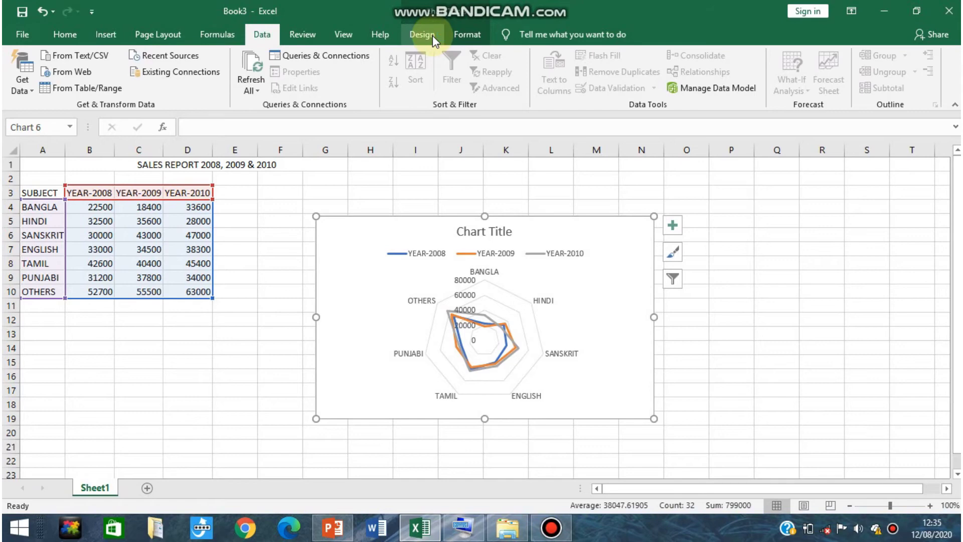
Apply the dark glowing-line chart style to the radar chart and choose the first quick layout, with the legend beside the plot
click(433, 36)
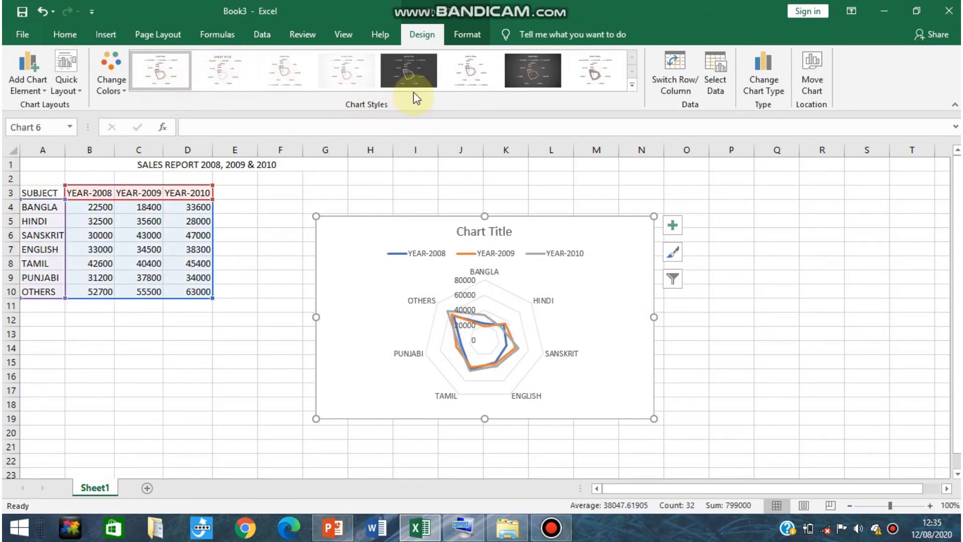
click(414, 72)
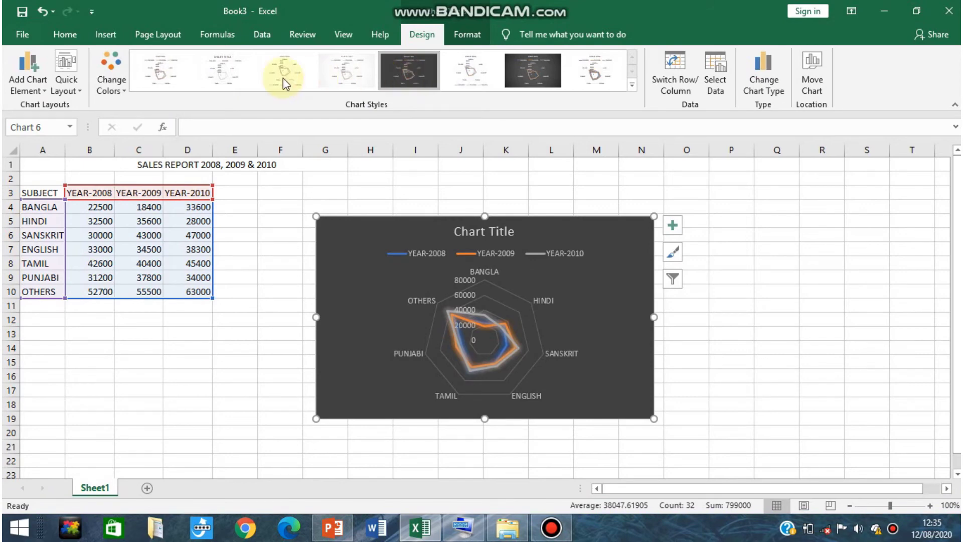
click(633, 84)
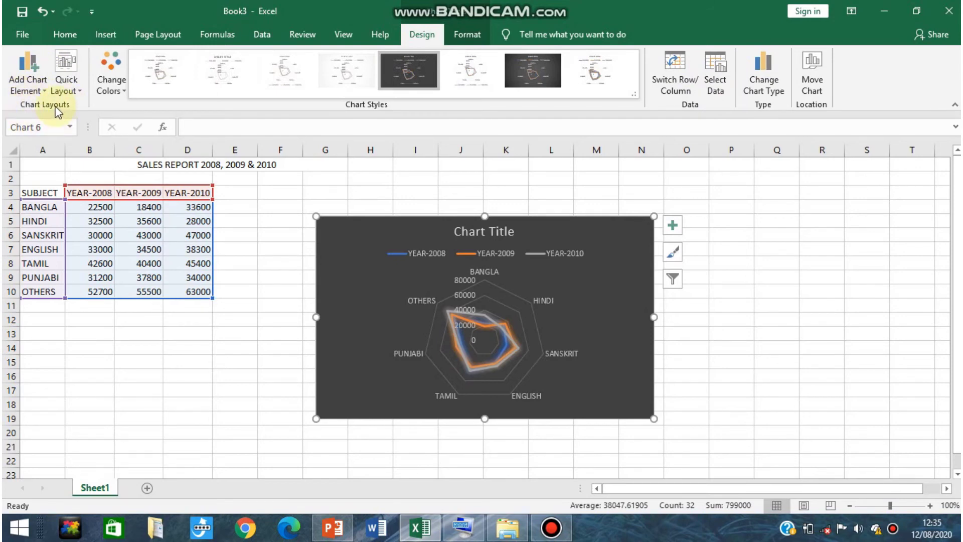
click(70, 63)
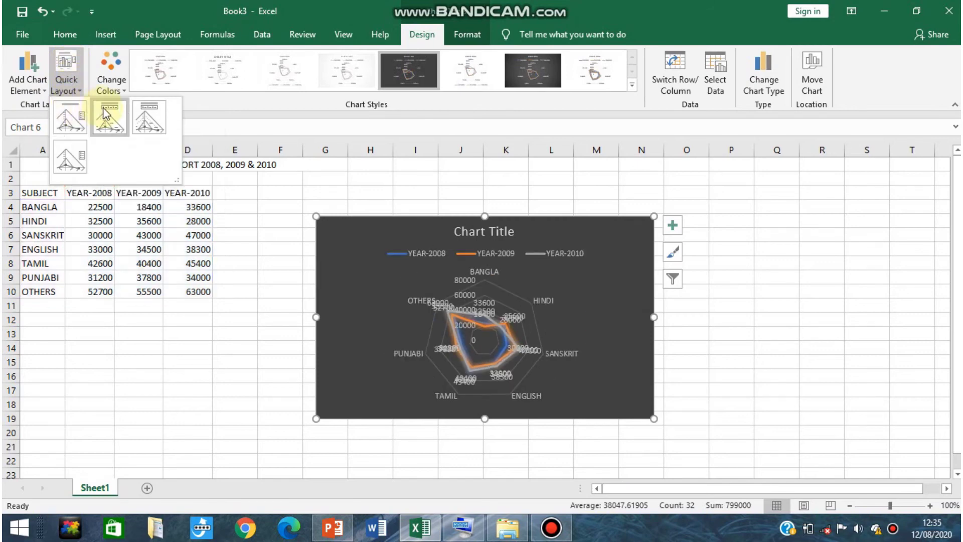
click(76, 125)
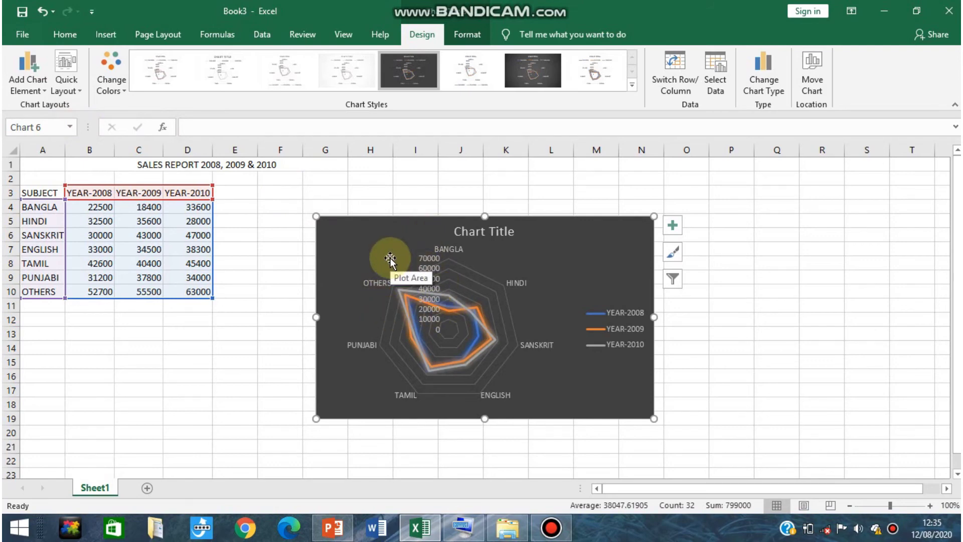
Apply the fourth chart style, with a light grey gradient background, to the radar chart and open its title for editing
click(333, 71)
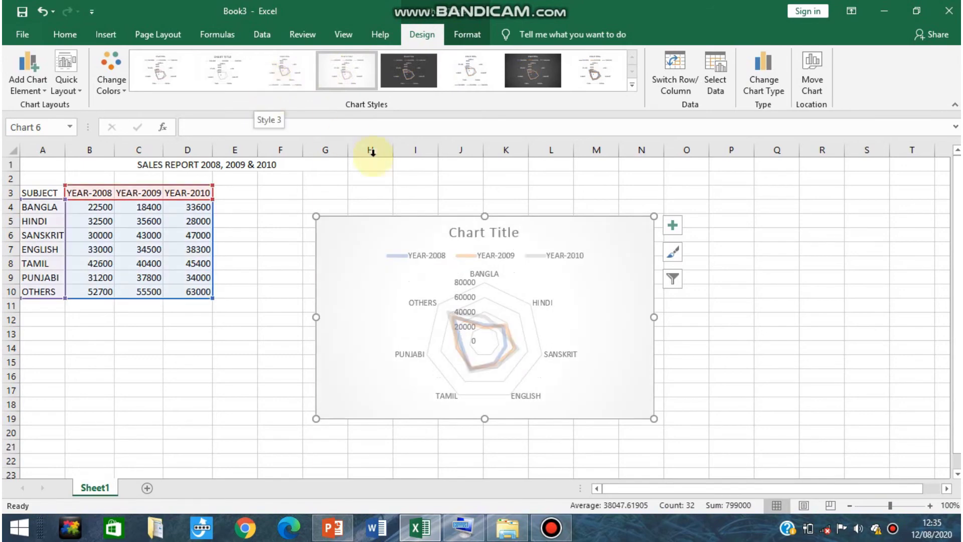
click(485, 231)
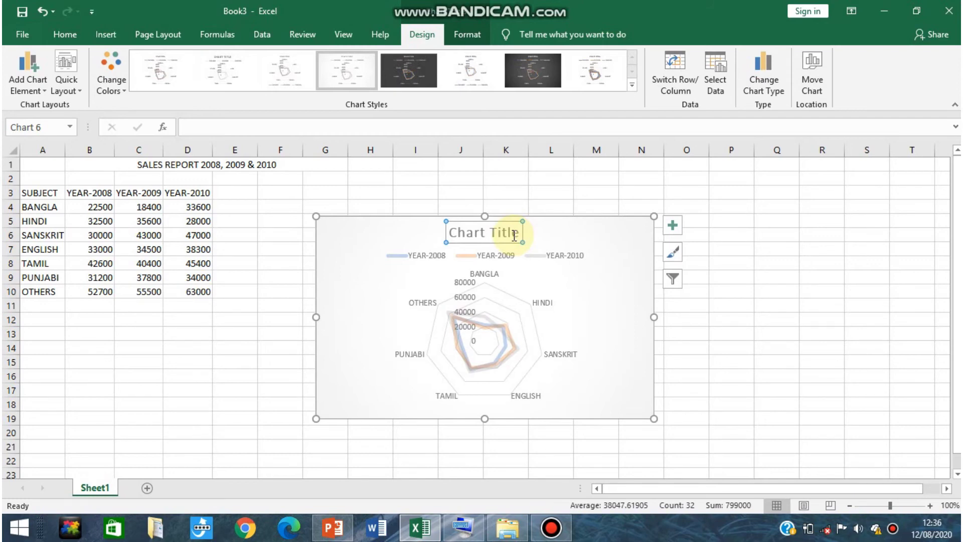
click(486, 234)
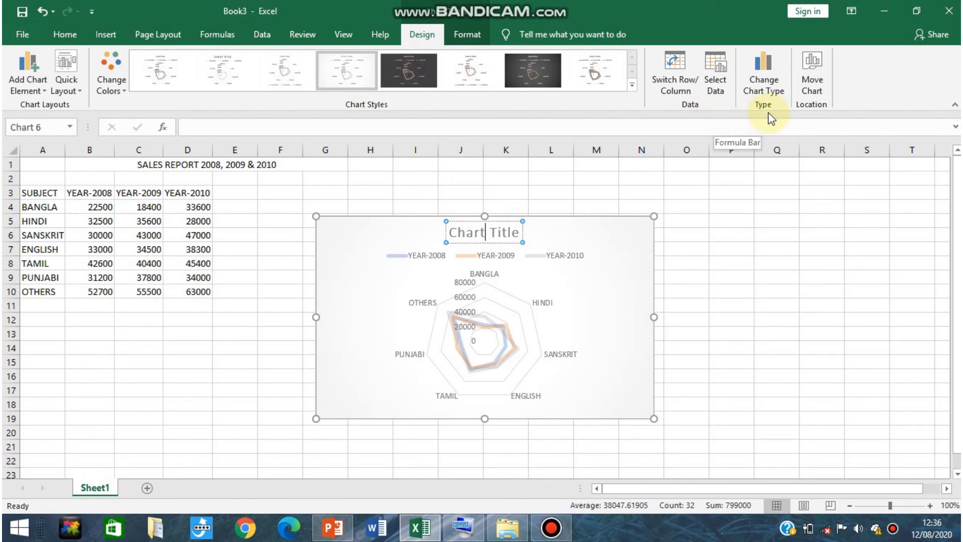
Examine the available chart types for the radar chart and keep the current Radar type
click(765, 69)
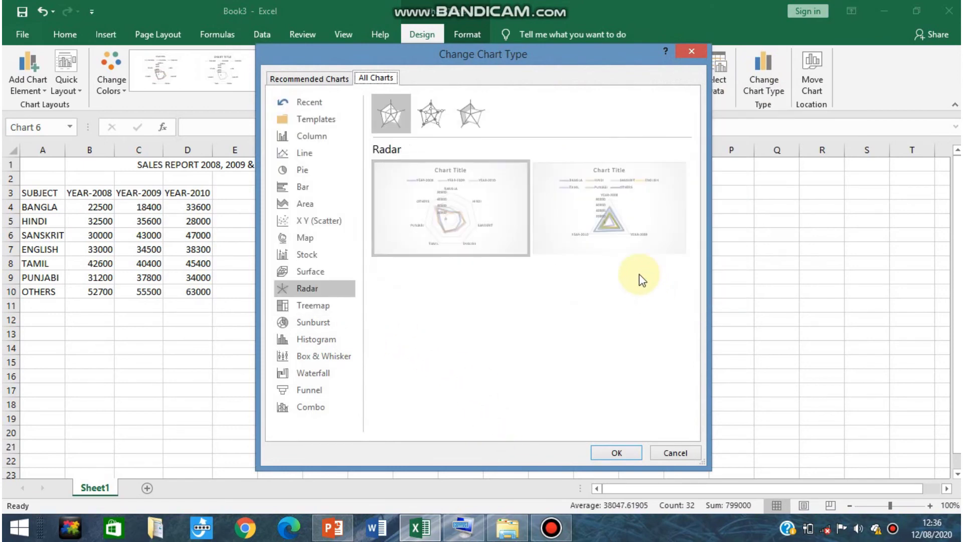
mouse_move(602, 230)
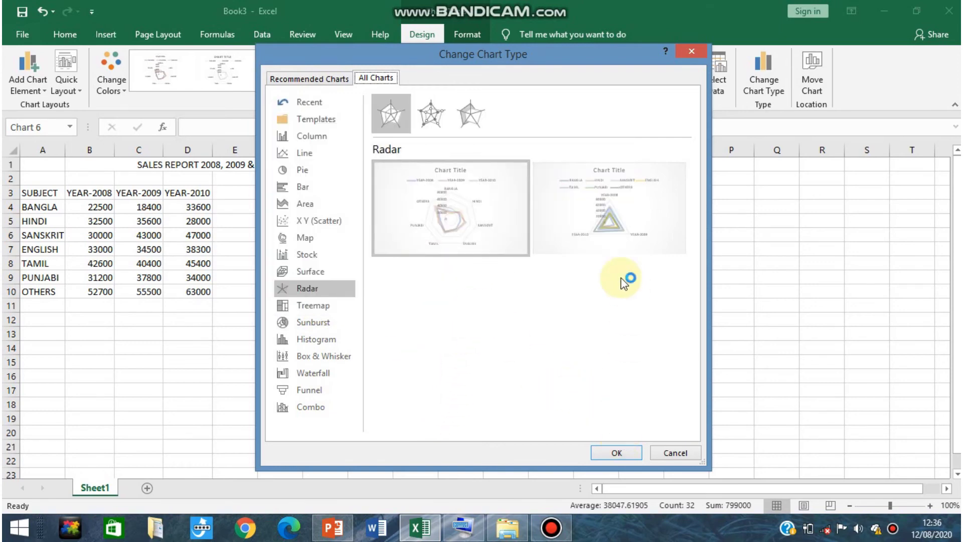
click(611, 450)
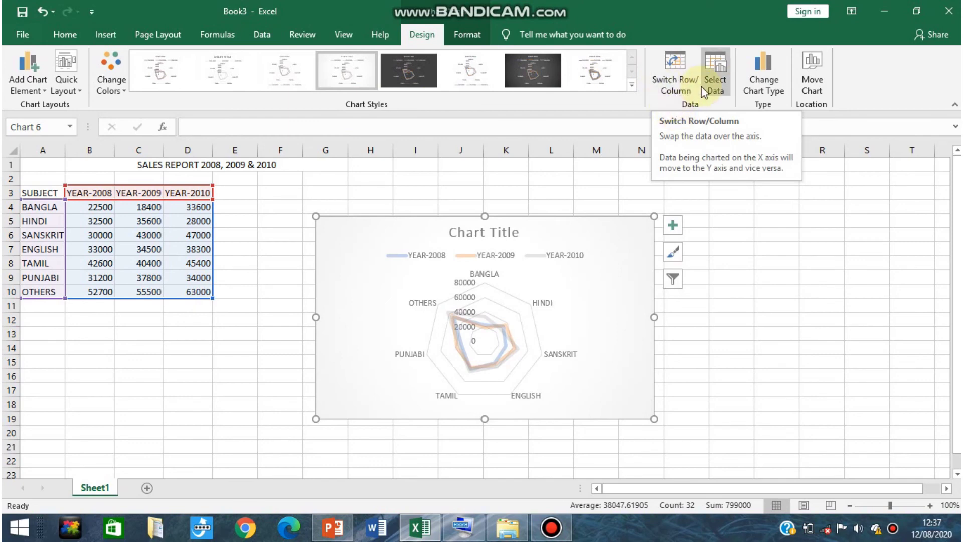
Switch the radar chart's rows and columns and switch them back
click(685, 69)
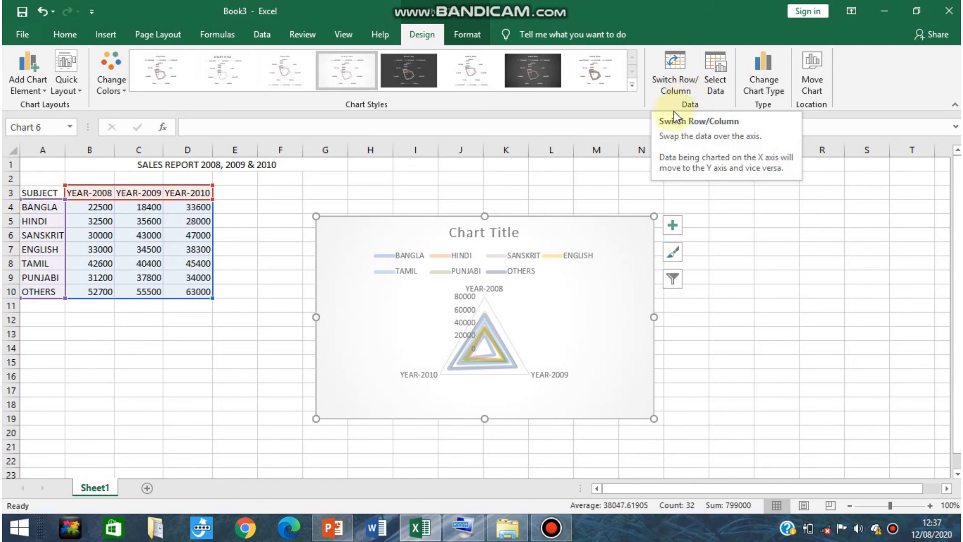
click(683, 67)
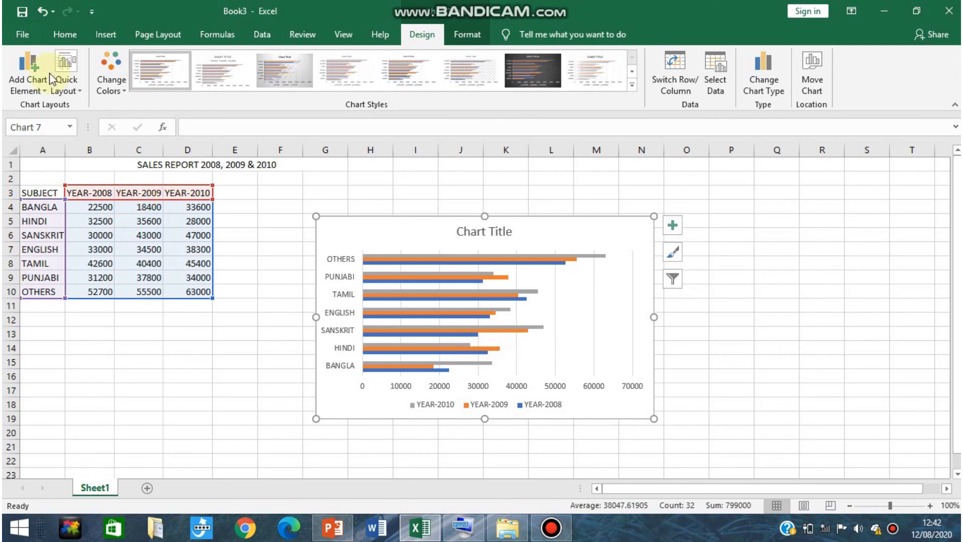
Change the bar chart of the sales data to a 3-D clustered bar chart
click(104, 34)
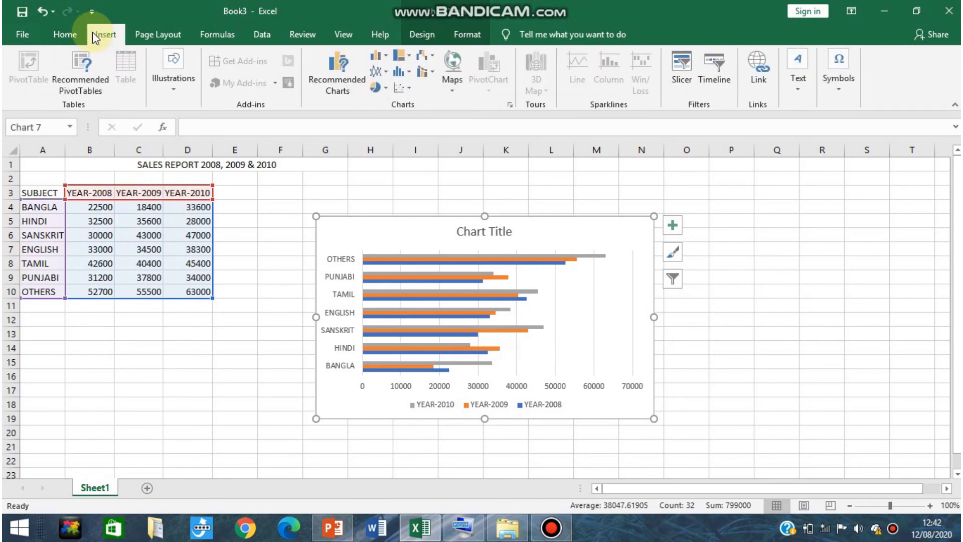
click(385, 55)
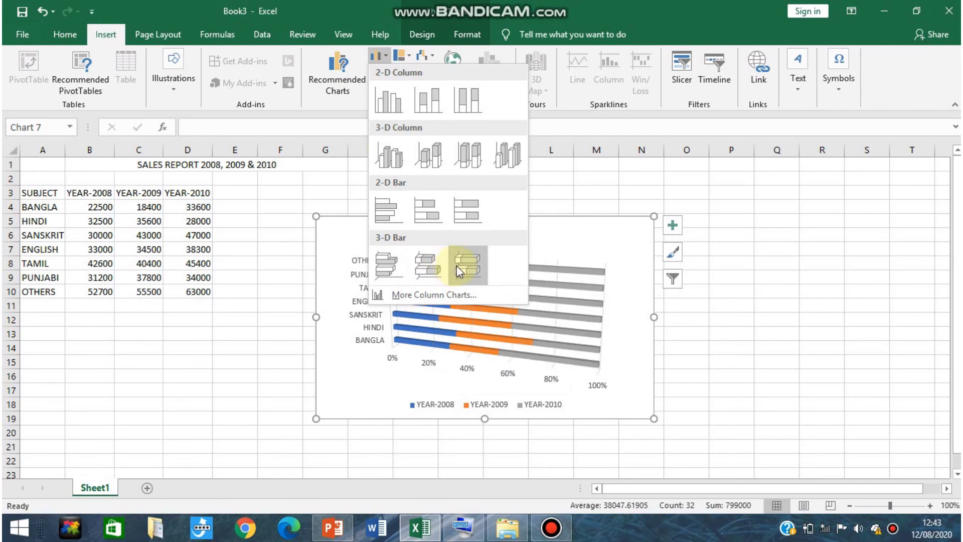
click(395, 268)
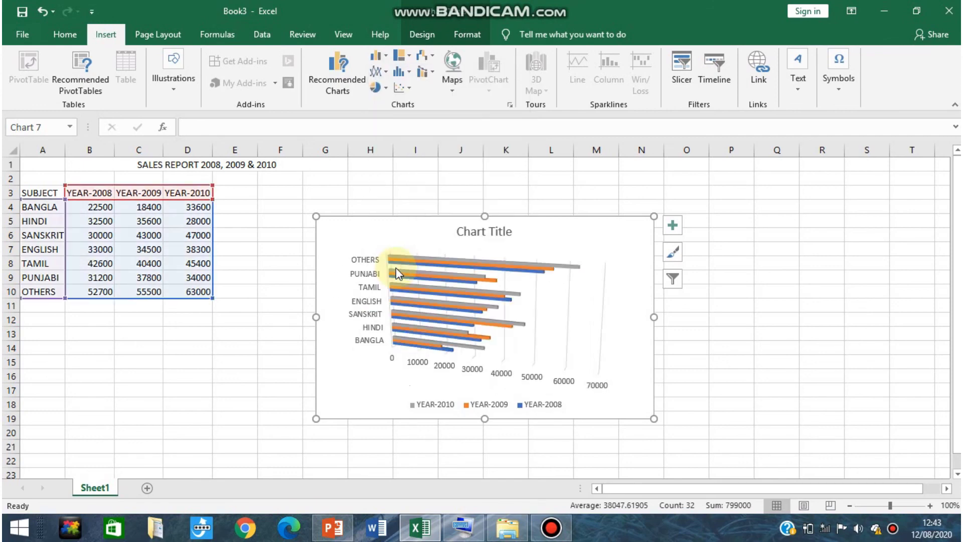